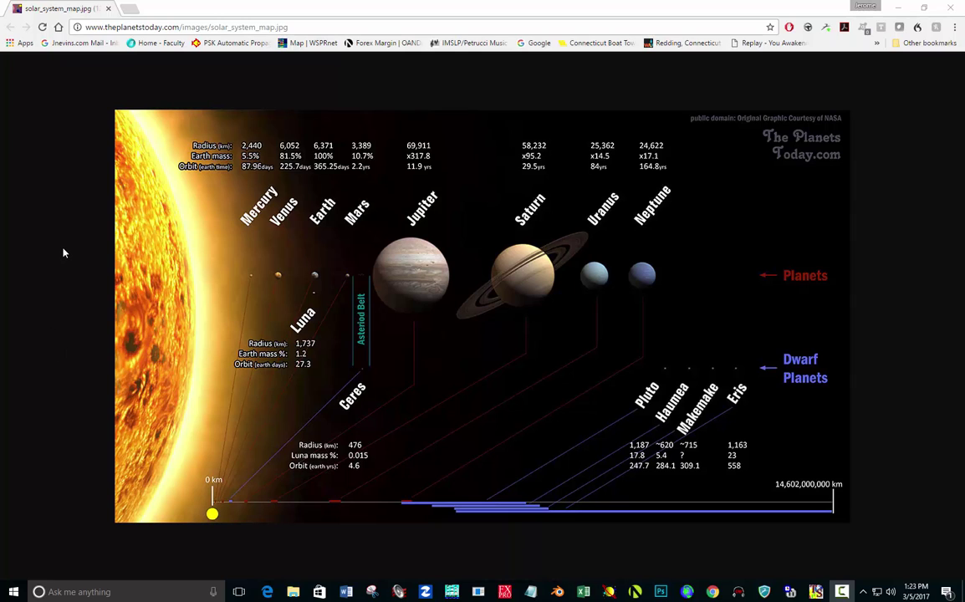
- Minimize Chrome to reveal the EURUSD30 30-minute price chart in Timing Solution
{"action": "left_click", "coordinate": [898, 9]}
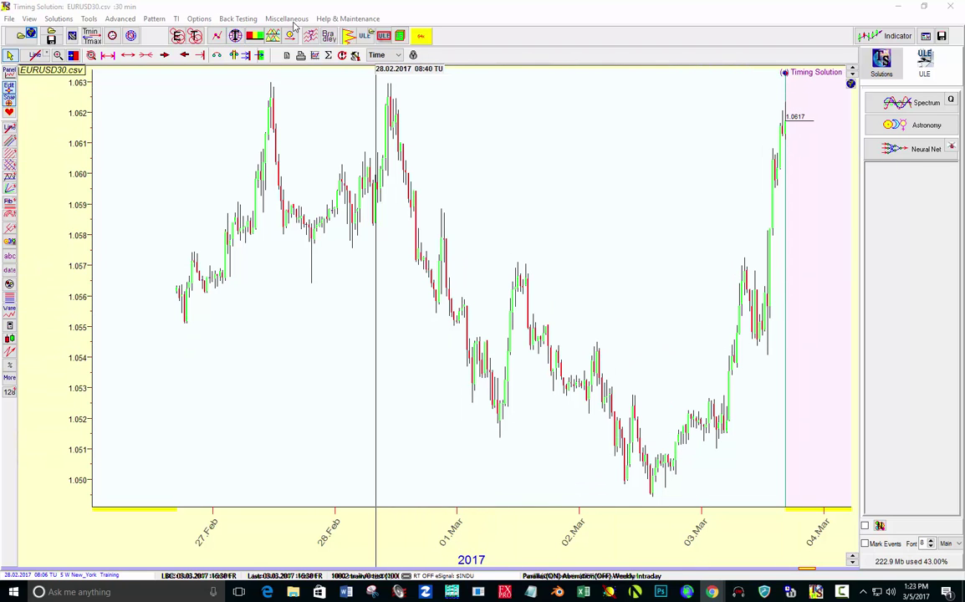
{"action": "left_click", "coordinate": [185, 20]}
{"action": "left_click", "coordinate": [214, 33]}
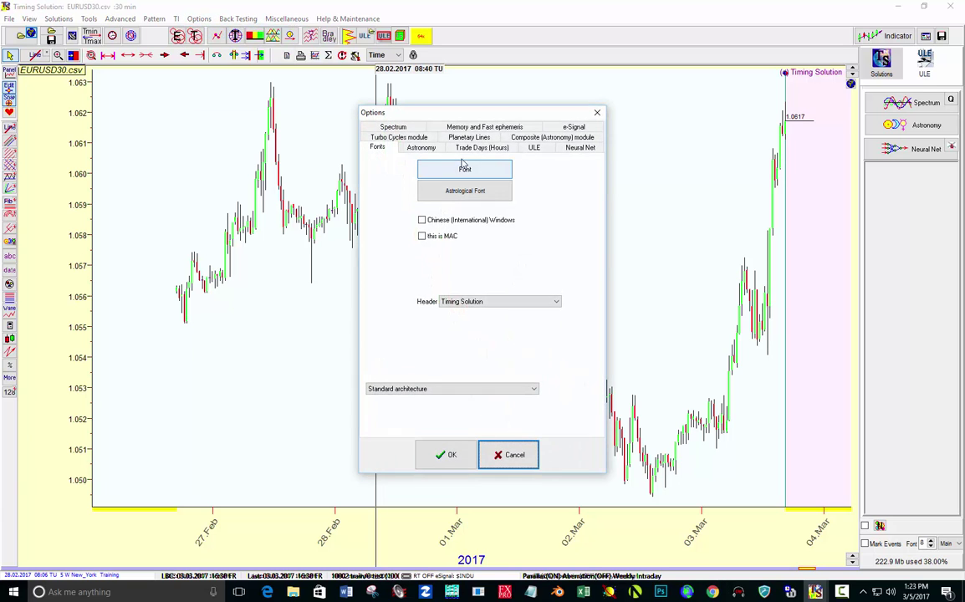
{"action": "left_click", "coordinate": [525, 138]}
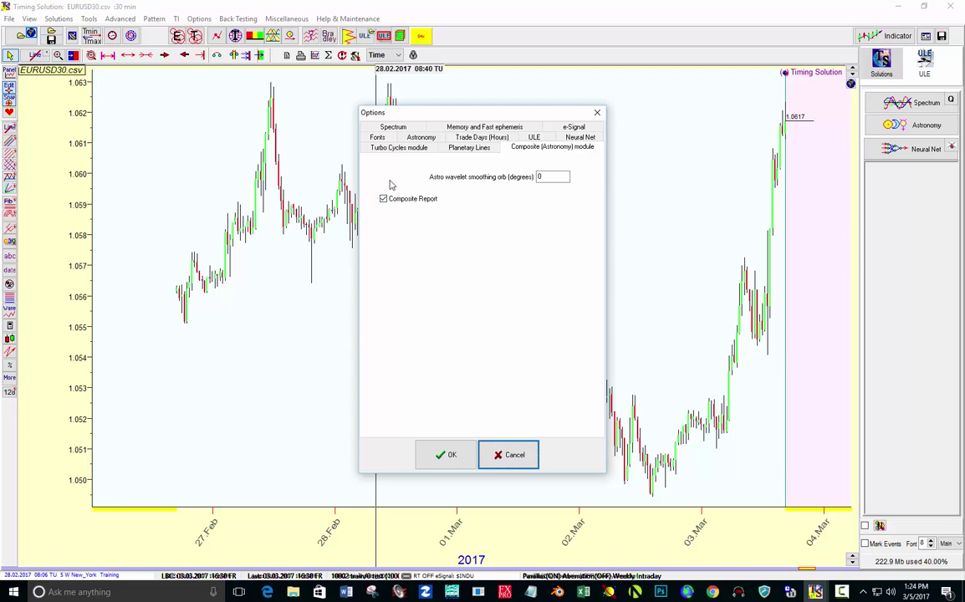
{"action": "left_click", "coordinate": [452, 456]}
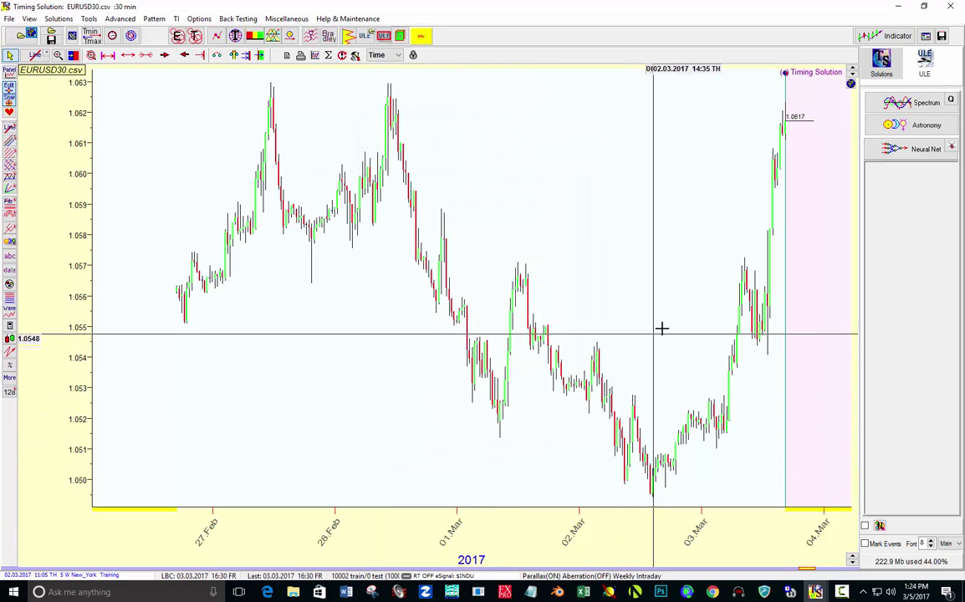
- Create an astronomy composite with Jupiter as both planets and the Phase coordinate type
{"action": "left_click", "coordinate": [880, 128]}
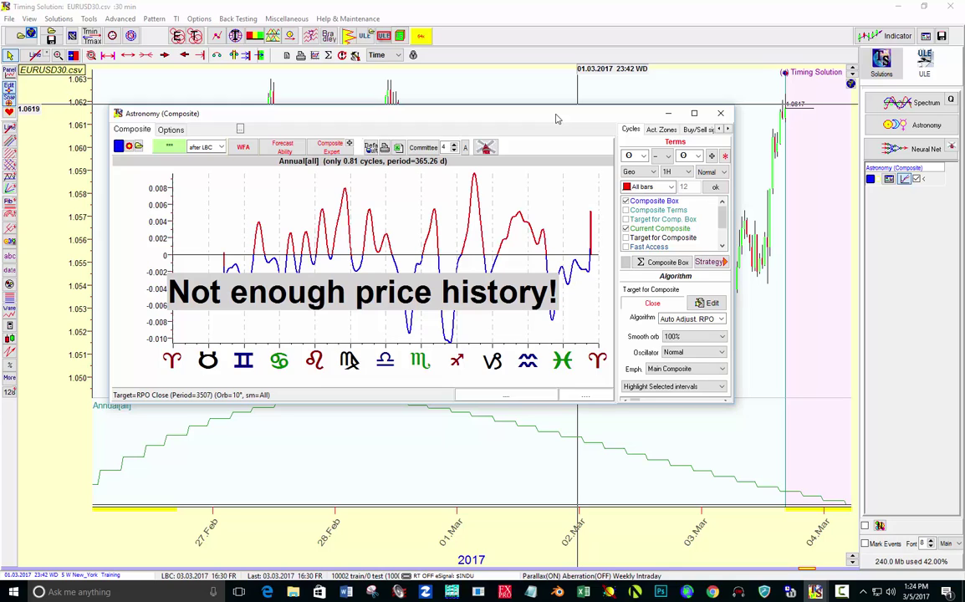
{"action": "left_click", "coordinate": [642, 156]}
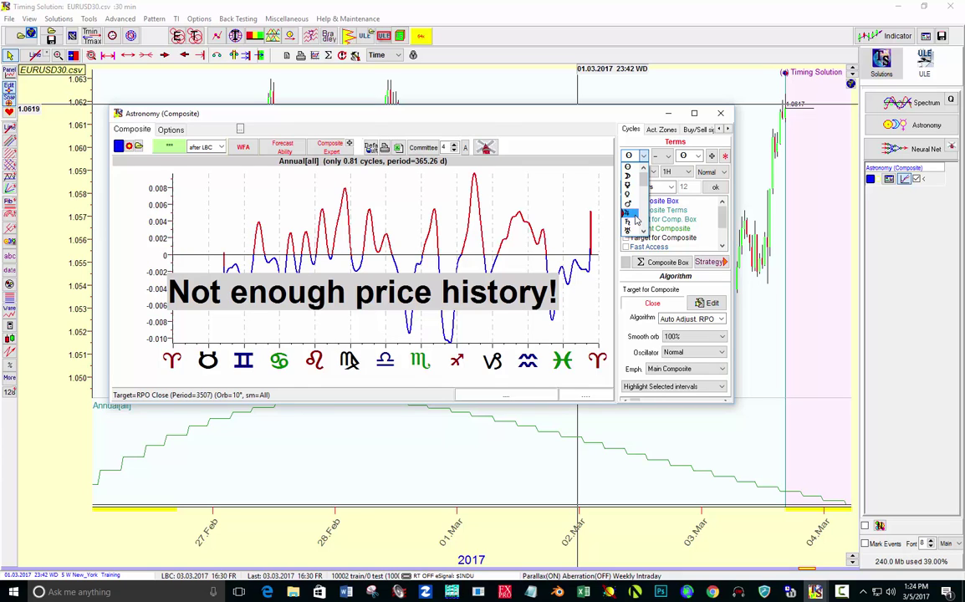
{"action": "left_click", "coordinate": [635, 216]}
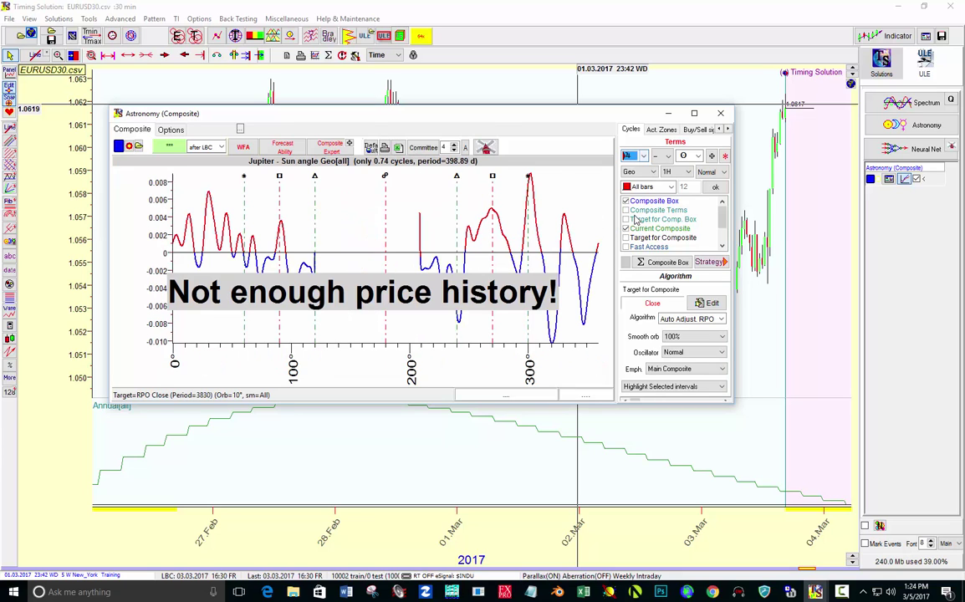
{"action": "left_click", "coordinate": [684, 157]}
{"action": "left_click", "coordinate": [688, 216]}
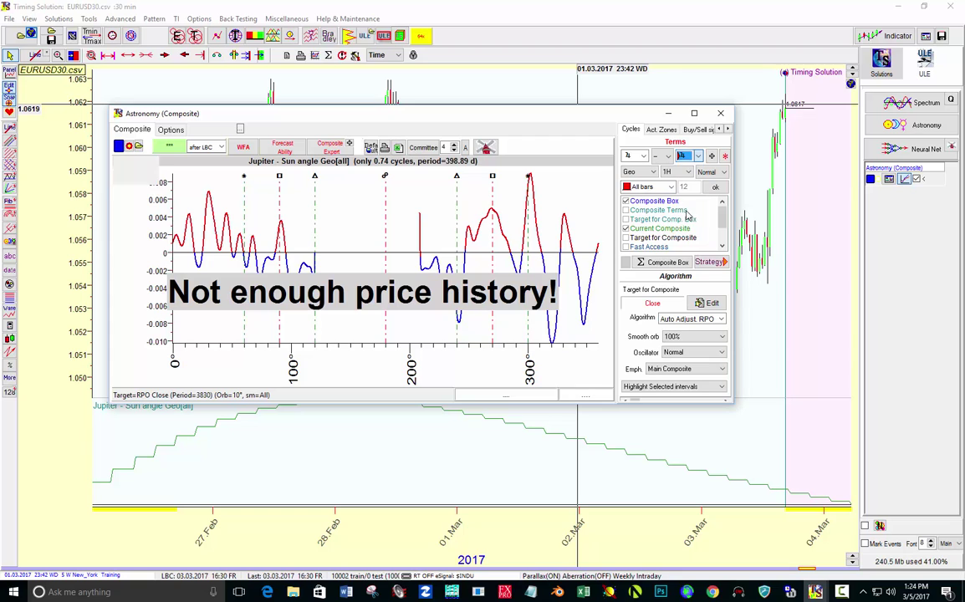
{"action": "left_click", "coordinate": [653, 171]}
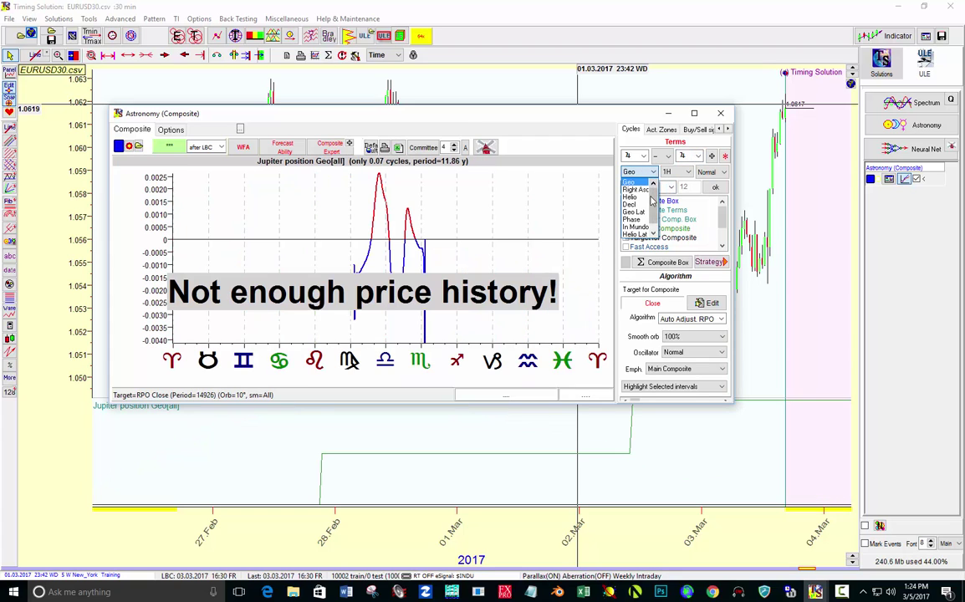
{"action": "left_click", "coordinate": [633, 219]}
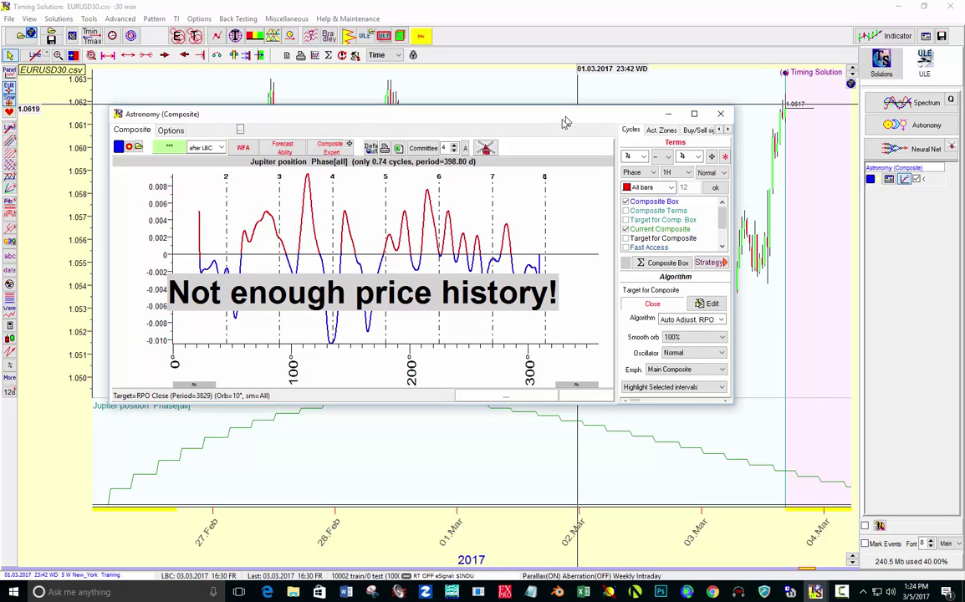
{"action": "left_click_drag", "start_coordinate": [565, 122], "coordinate": [551, 133]}
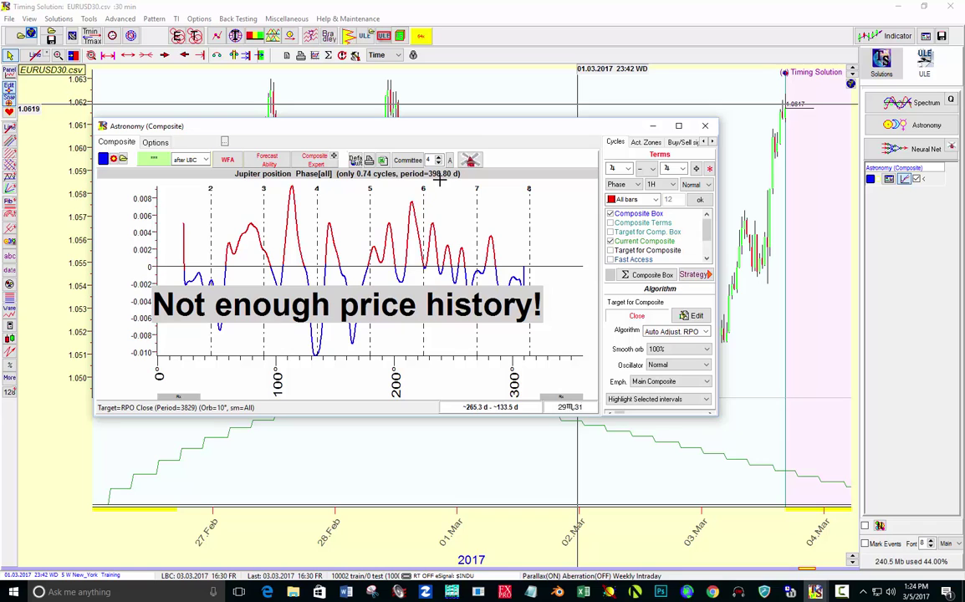
- Change the Jupiter phase term's harmonic from 1H to 100H, giving a 3.99-day cycle
{"action": "left_click", "coordinate": [672, 184]}
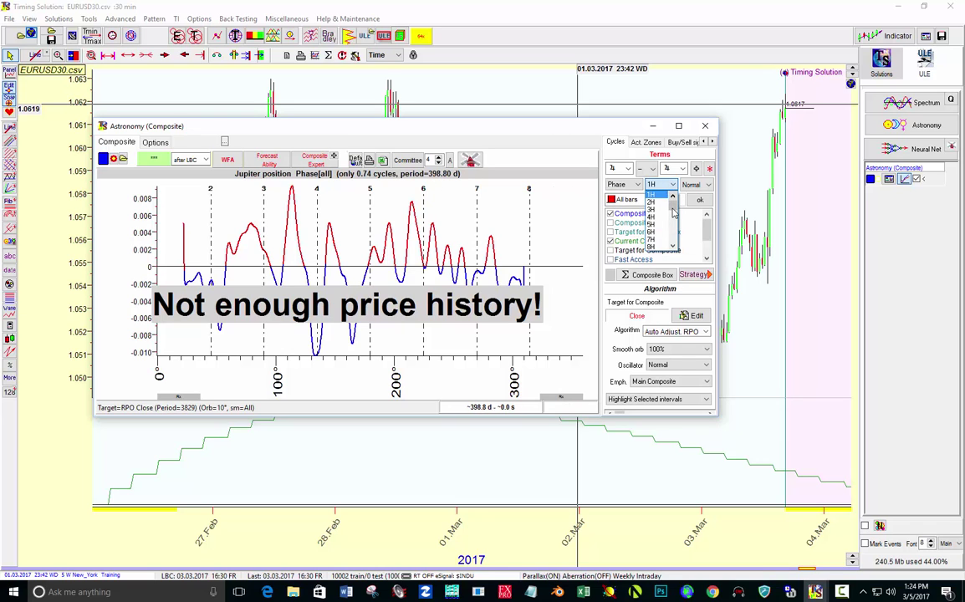
{"action": "left_click_drag", "start_coordinate": [673, 213], "coordinate": [675, 238]}
{"action": "scroll", "coordinate": [674, 238], "scroll_direction": "down", "scroll_amount": 2}
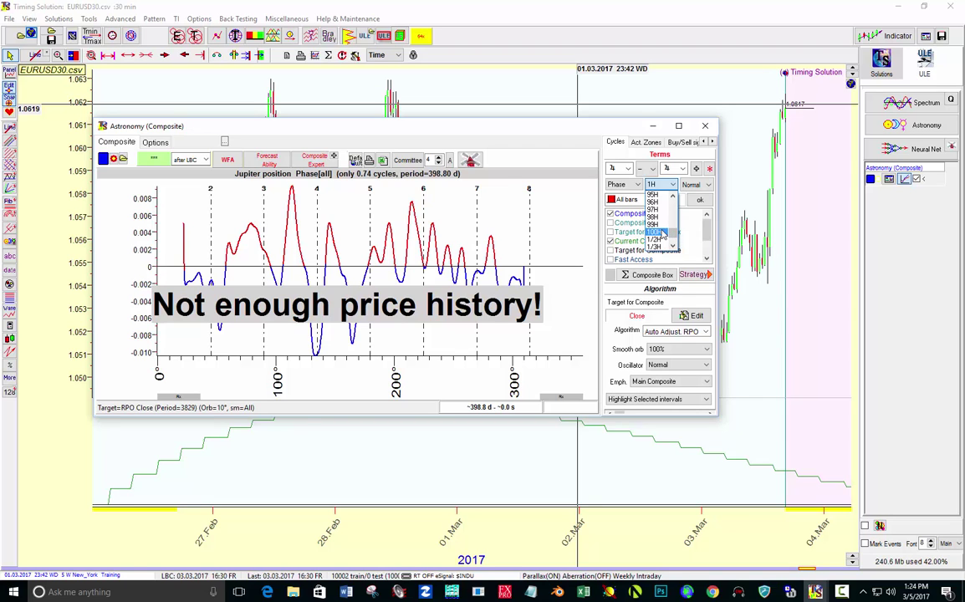
{"action": "left_click", "coordinate": [660, 234]}
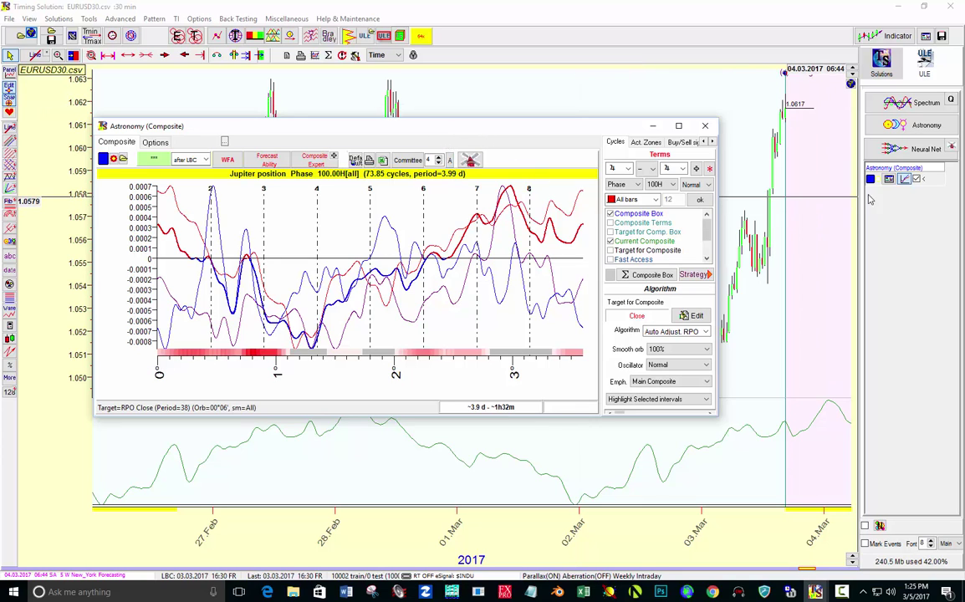
- Overlay the composite on the price chart with line thickness 3 and Composite Box unchecked
{"action": "left_click", "coordinate": [903, 181]}
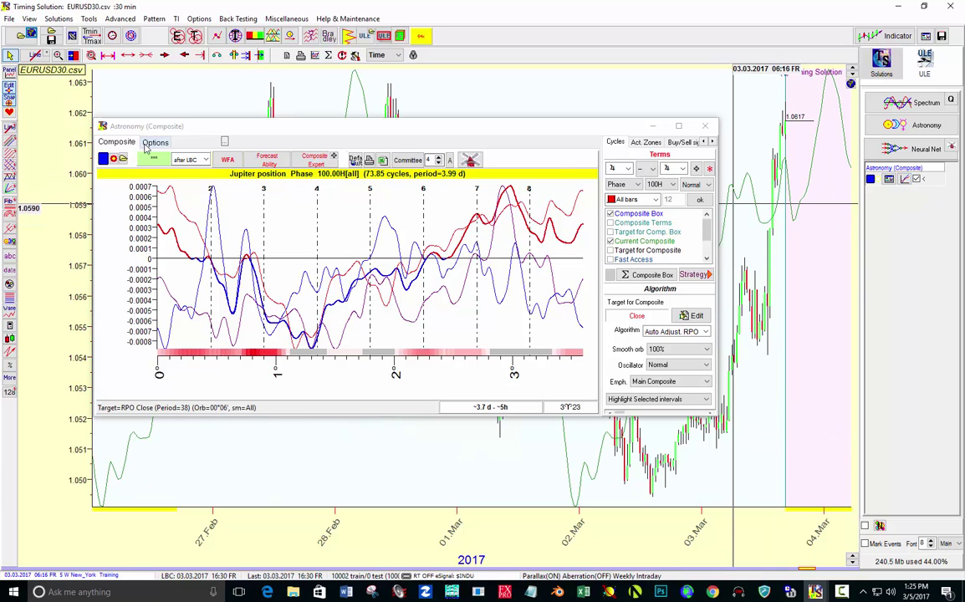
{"action": "left_click", "coordinate": [116, 160]}
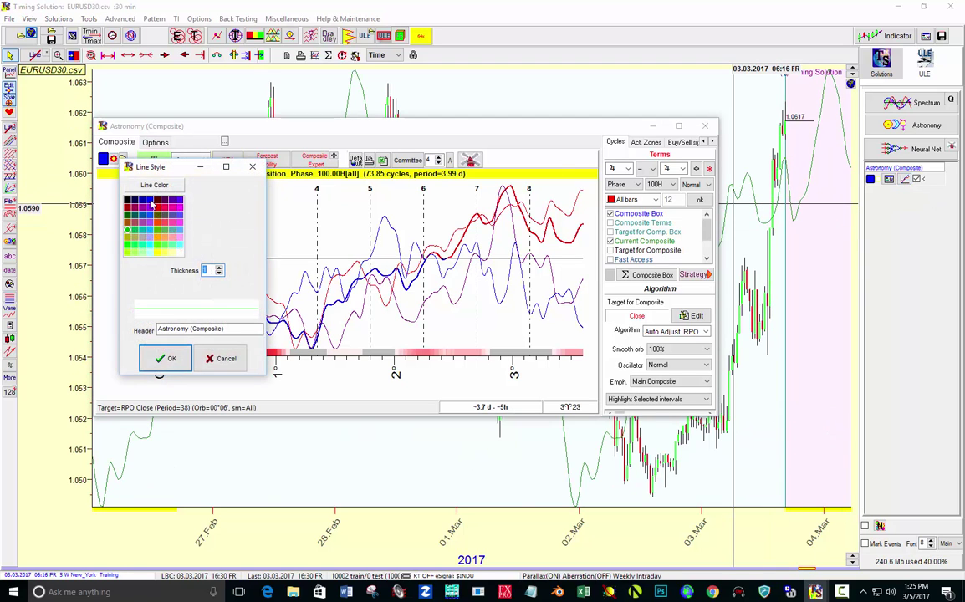
{"action": "left_click", "coordinate": [219, 267]}
{"action": "left_click", "coordinate": [219, 267]}
{"action": "left_click", "coordinate": [167, 358]}
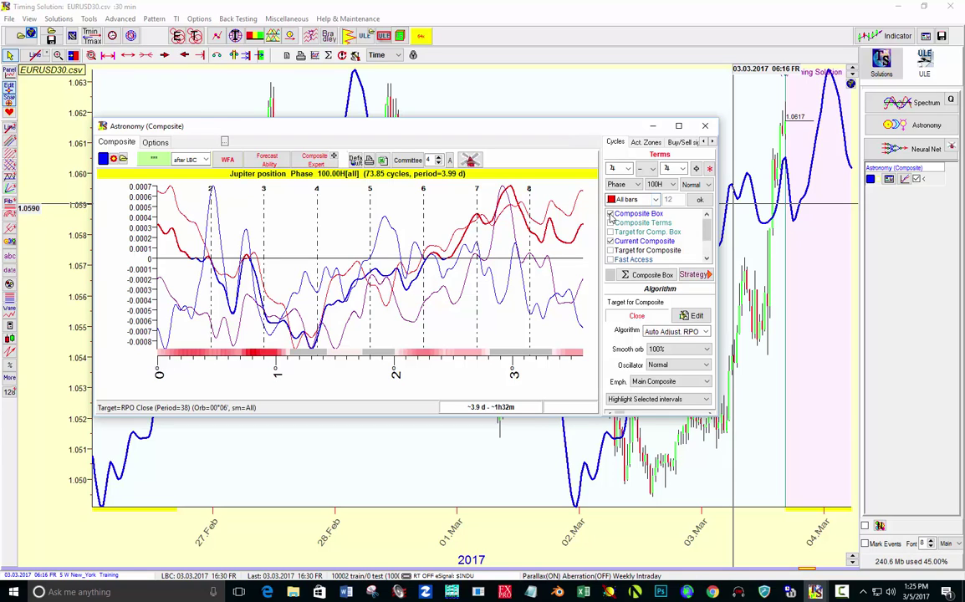
{"action": "left_click", "coordinate": [611, 214]}
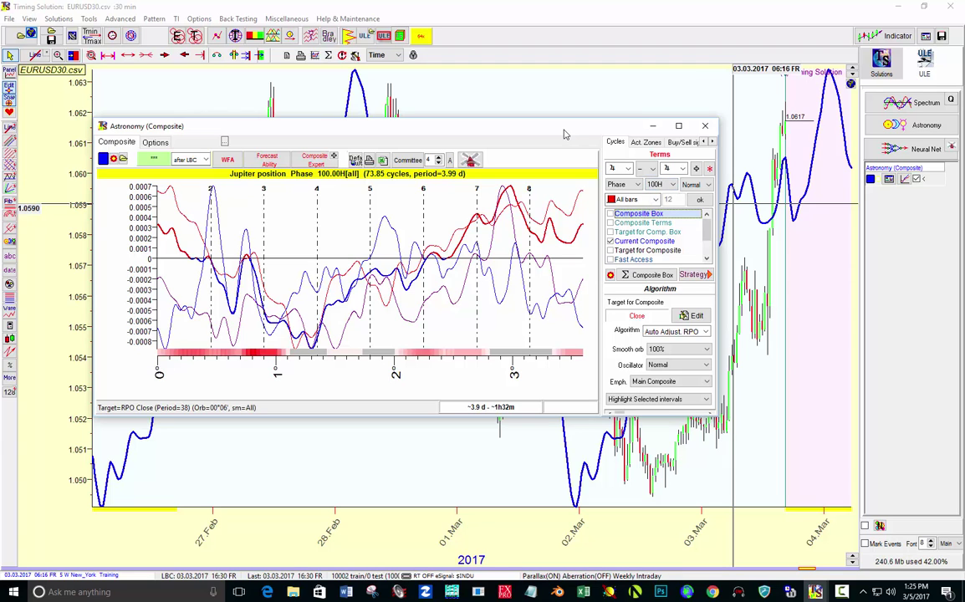
{"action": "left_click_drag", "start_coordinate": [563, 134], "coordinate": [462, 134]}
- Set the last calculation bar to 24.02.2017 16:15 and show the chart through 04 Mar
{"action": "left_click", "coordinate": [603, 126]}
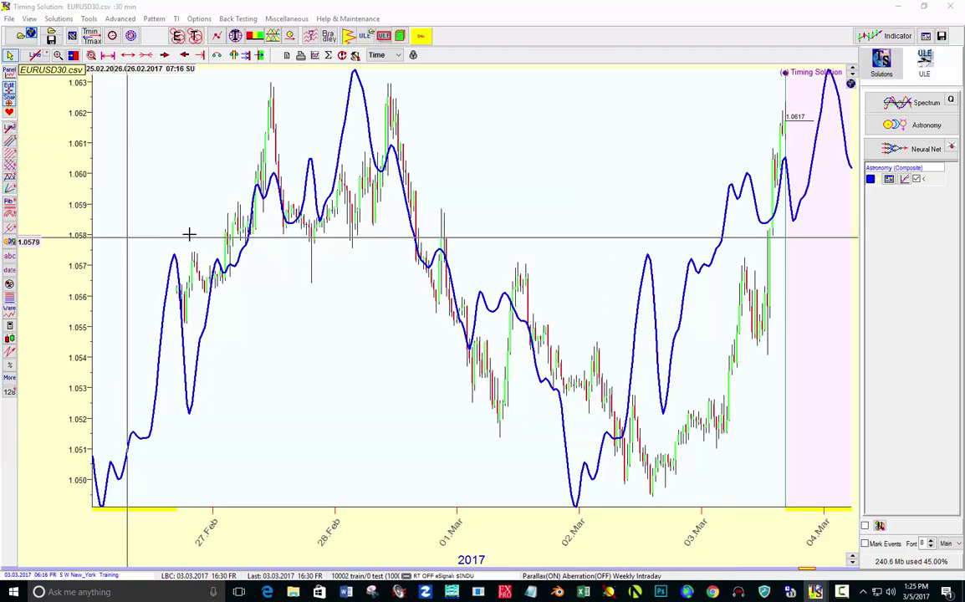
{"action": "scroll", "coordinate": [299, 249], "scroll_direction": "up", "scroll_amount": 5}
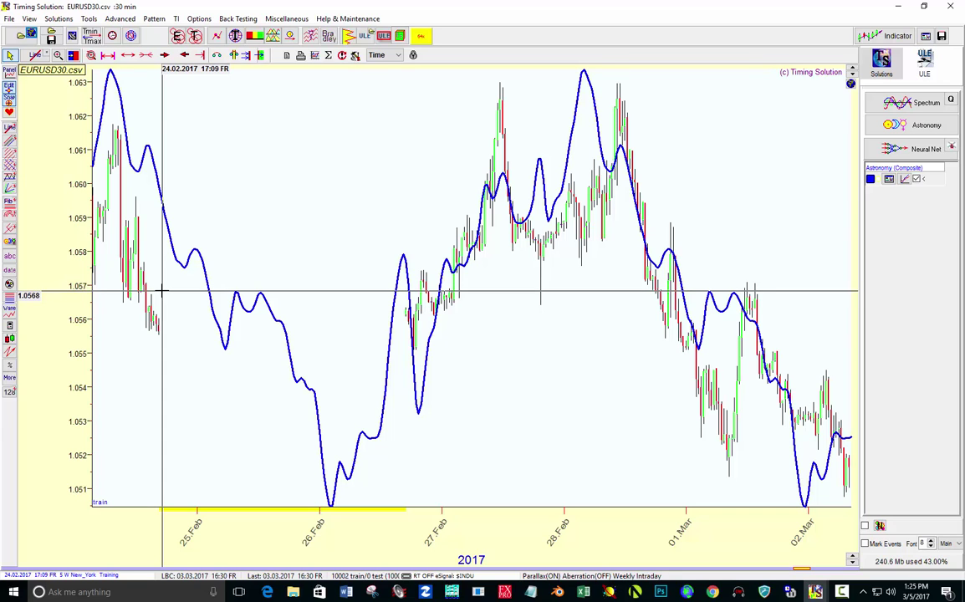
{"action": "right_click", "coordinate": [157, 293]}
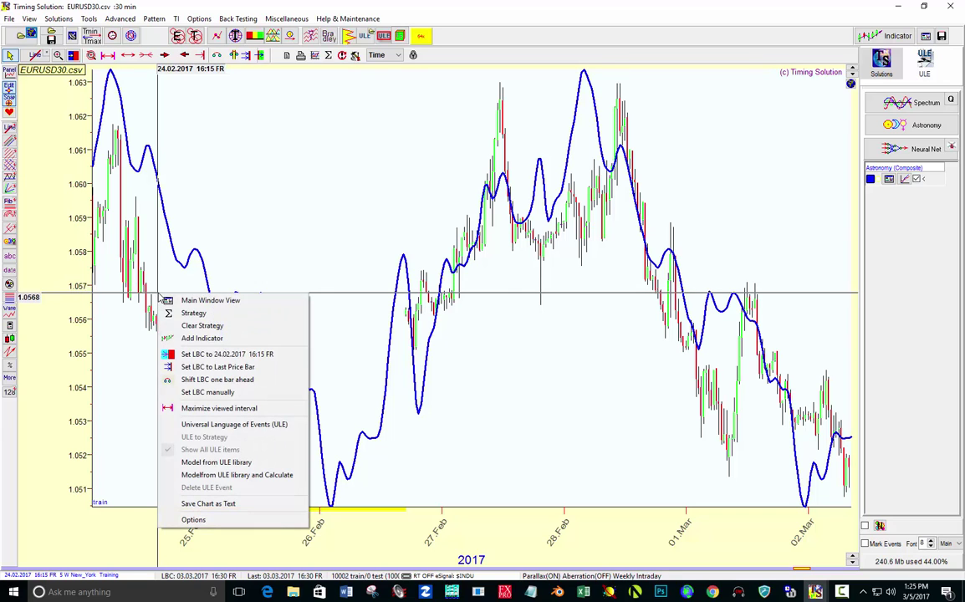
{"action": "left_click", "coordinate": [195, 362]}
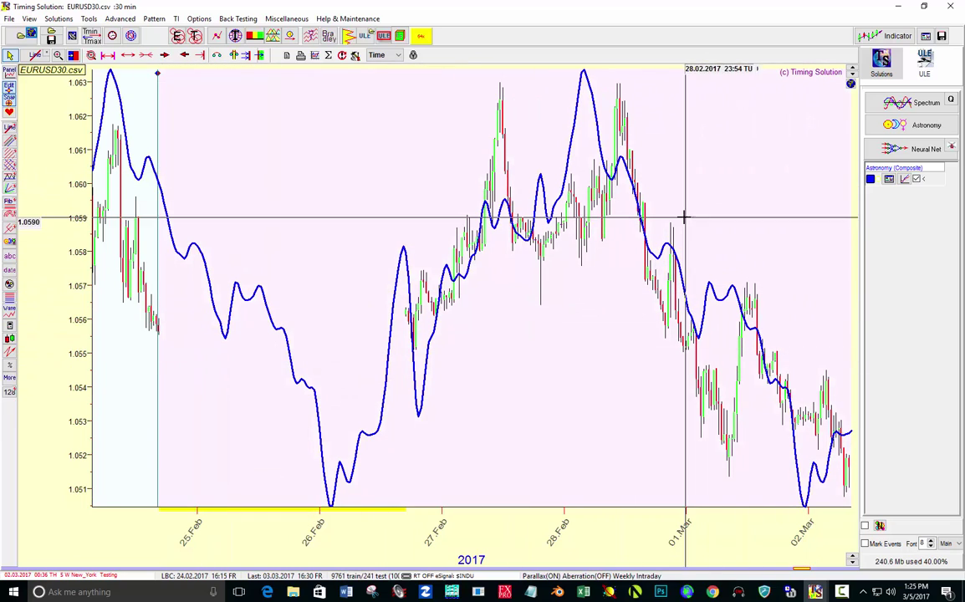
{"action": "left_click_drag", "start_coordinate": [582, 338], "coordinate": [327, 331]}
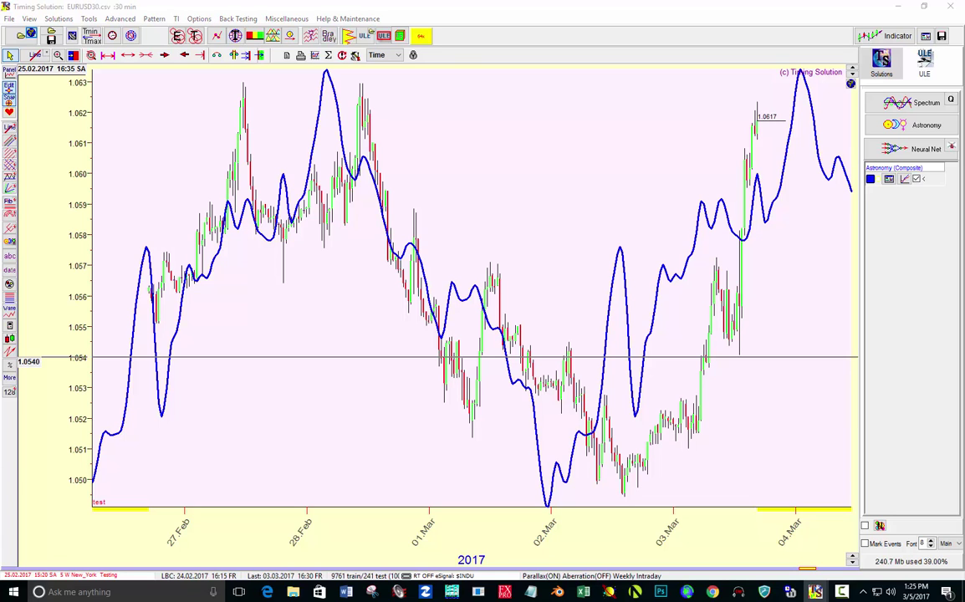
- Add the Jupiter PHASE 100H term to the Composite Box, moving both windows off the chart
{"action": "left_click", "coordinate": [503, 306]}
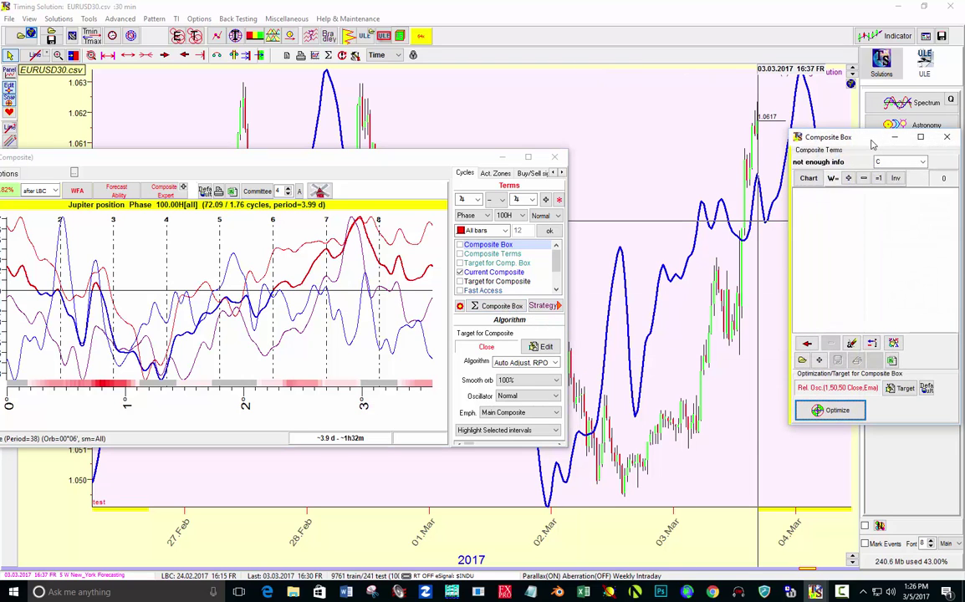
{"action": "left_click_drag", "start_coordinate": [903, 137], "coordinate": [750, 148]}
{"action": "left_click", "coordinate": [546, 200]}
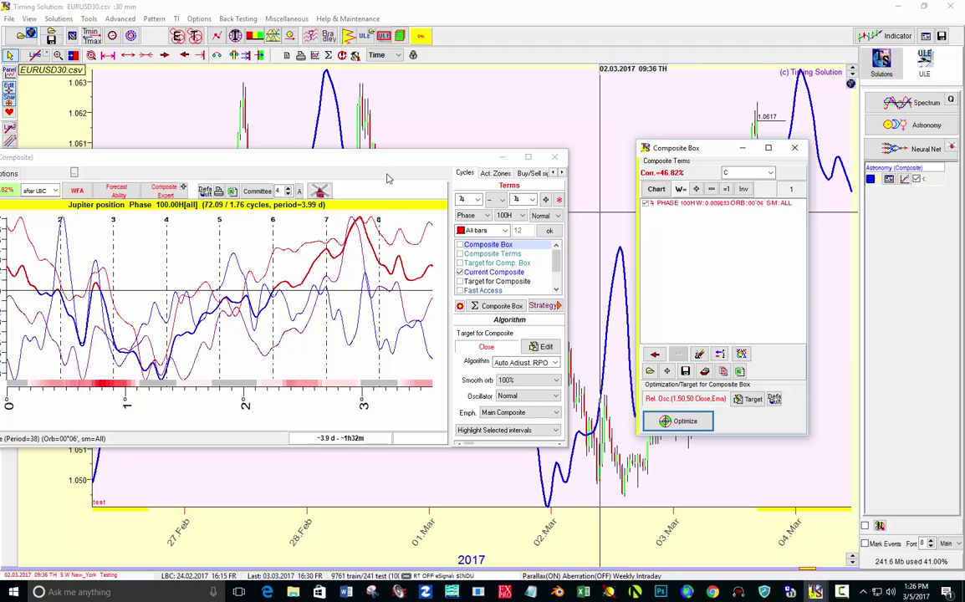
{"action": "left_click_drag", "start_coordinate": [377, 161], "coordinate": [0, 180]}
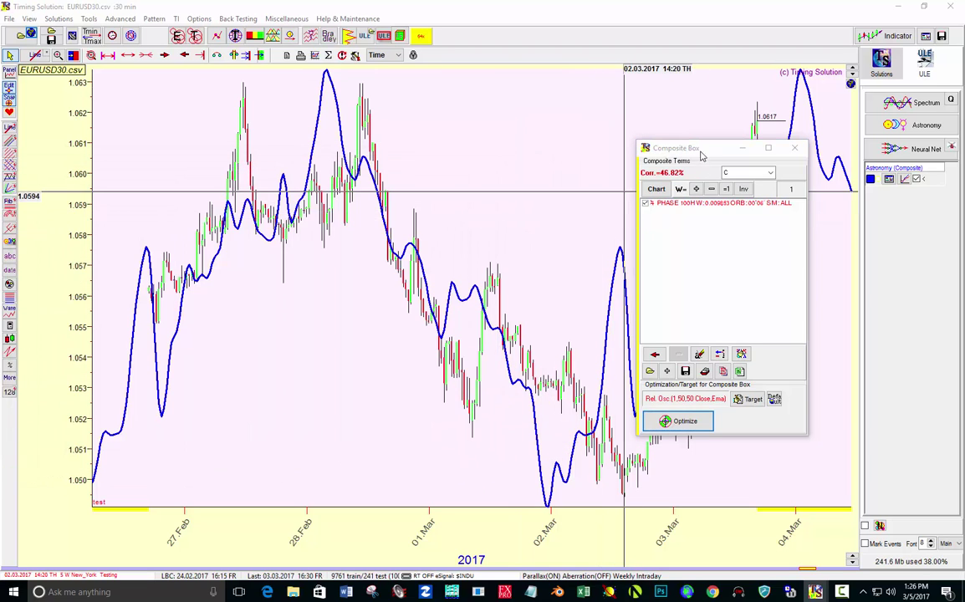
{"action": "left_click_drag", "start_coordinate": [703, 156], "coordinate": [0, 243]}
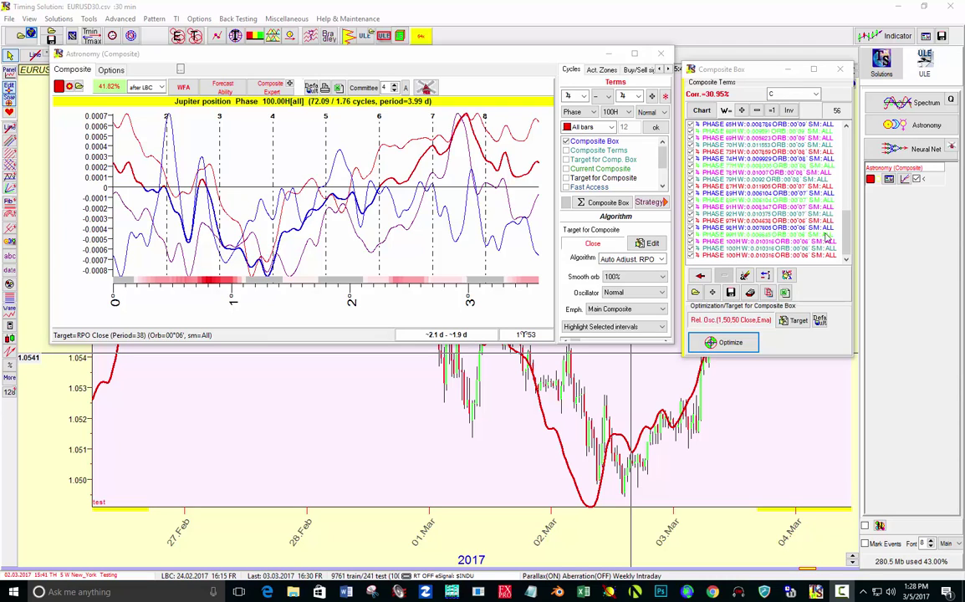
- Grow the Composite Box to 56 Jupiter phase-harmonic terms and move the Astronomy window aside
{"action": "left_click_drag", "start_coordinate": [847, 233], "coordinate": [870, 159]}
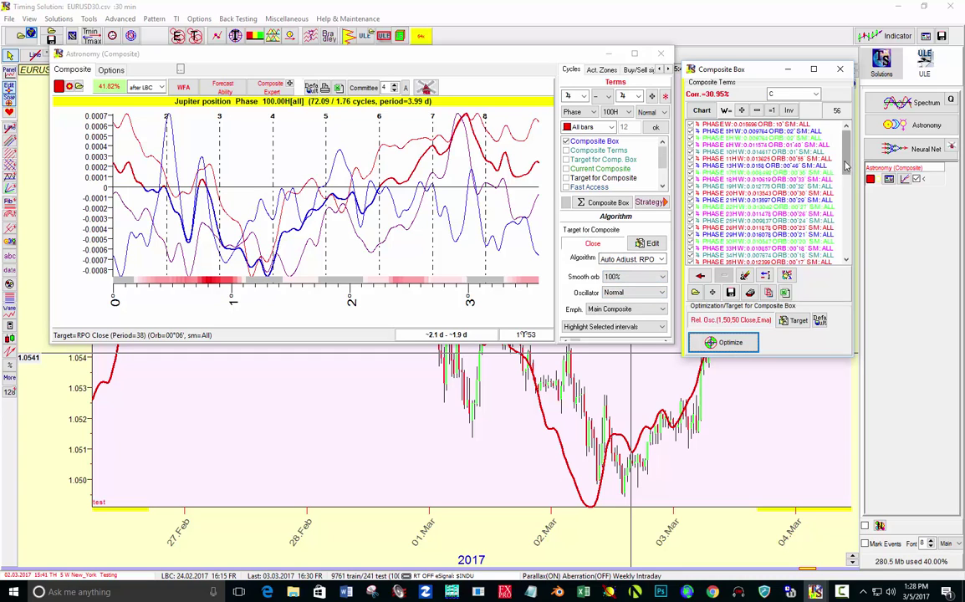
{"action": "mouse_move", "coordinate": [846, 155]}
{"action": "left_mouse_down"}
{"action": "mouse_move", "coordinate": [845, 220]}
{"action": "mouse_move", "coordinate": [847, 169]}
{"action": "left_mouse_up"}
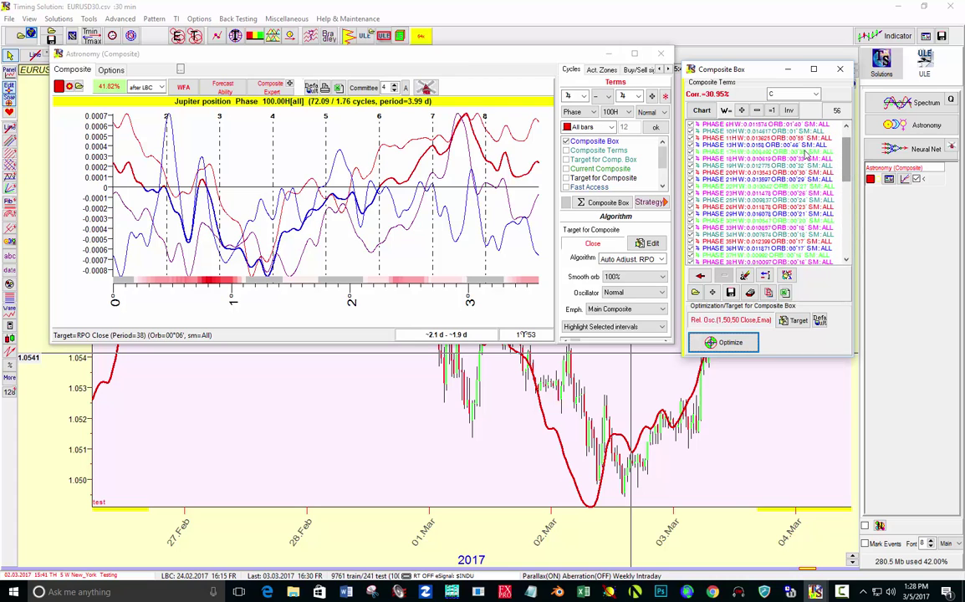
{"action": "left_click_drag", "start_coordinate": [548, 62], "coordinate": [0, 142]}
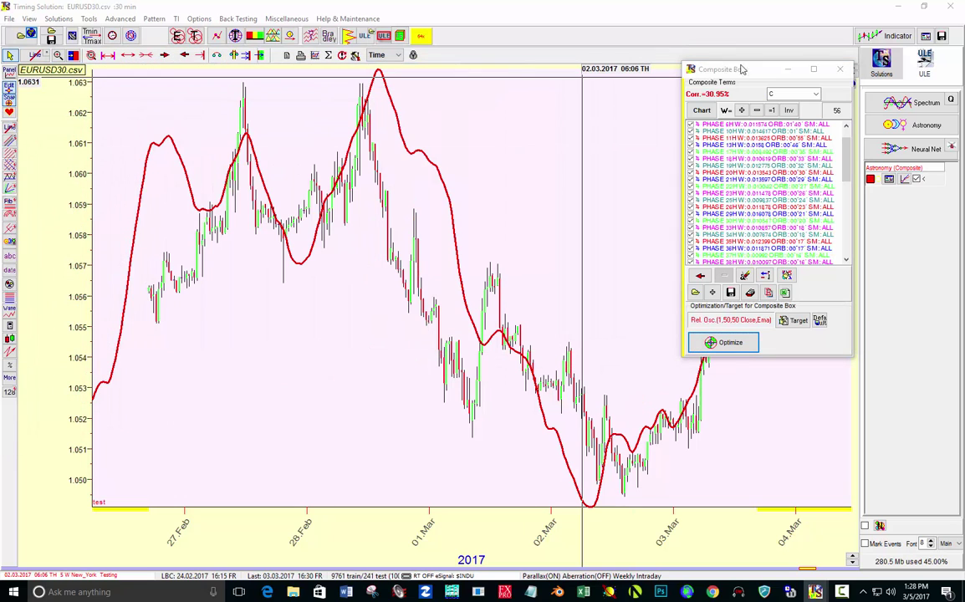
- Clear the Composite Box from the chart and pan to show the forecast for 06–11 Mar
{"action": "left_click_drag", "start_coordinate": [756, 69], "coordinate": [0, 109]}
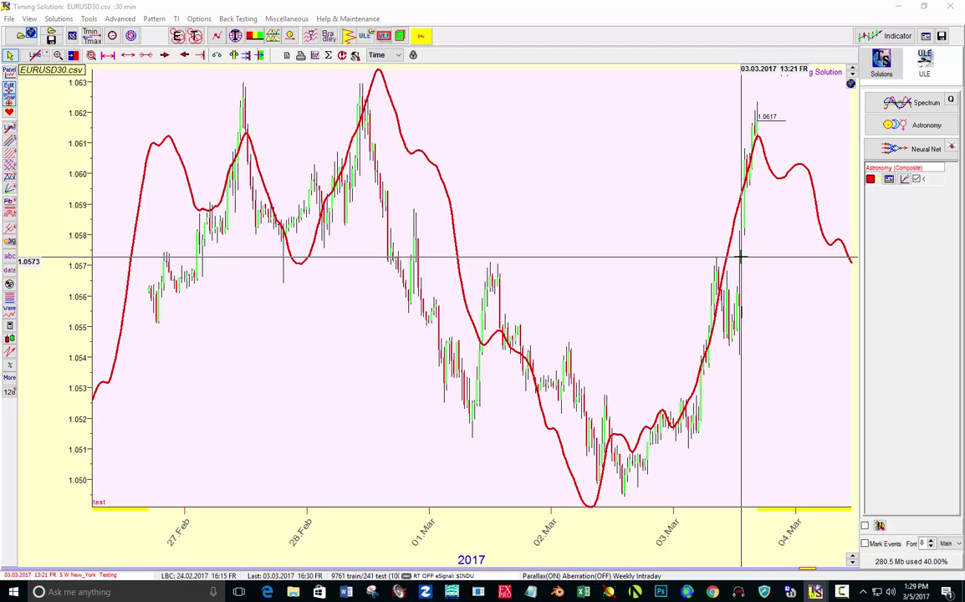
{"action": "left_click_drag", "start_coordinate": [276, 312], "coordinate": [523, 307]}
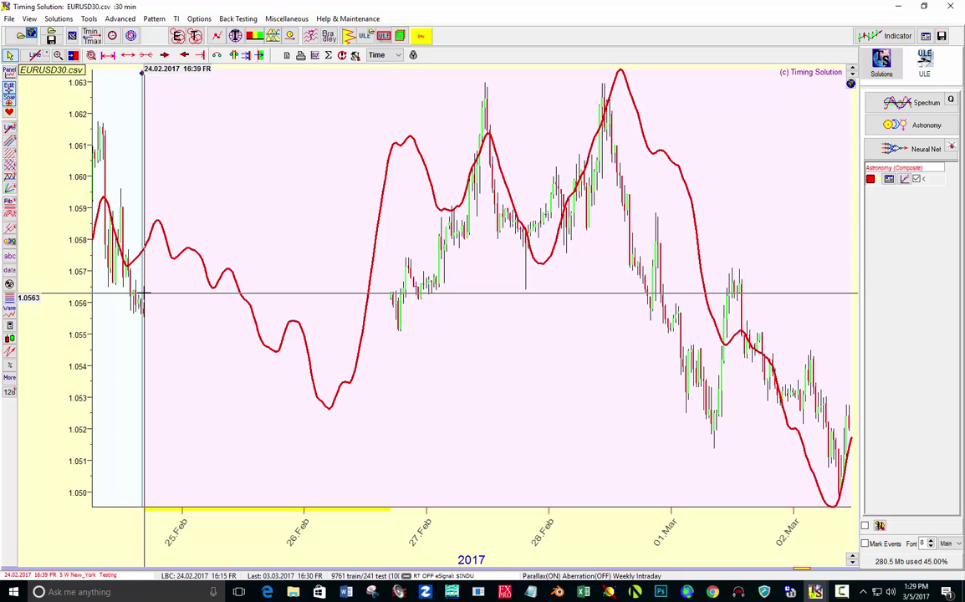
{"action": "left_click_drag", "start_coordinate": [545, 340], "coordinate": [284, 347]}
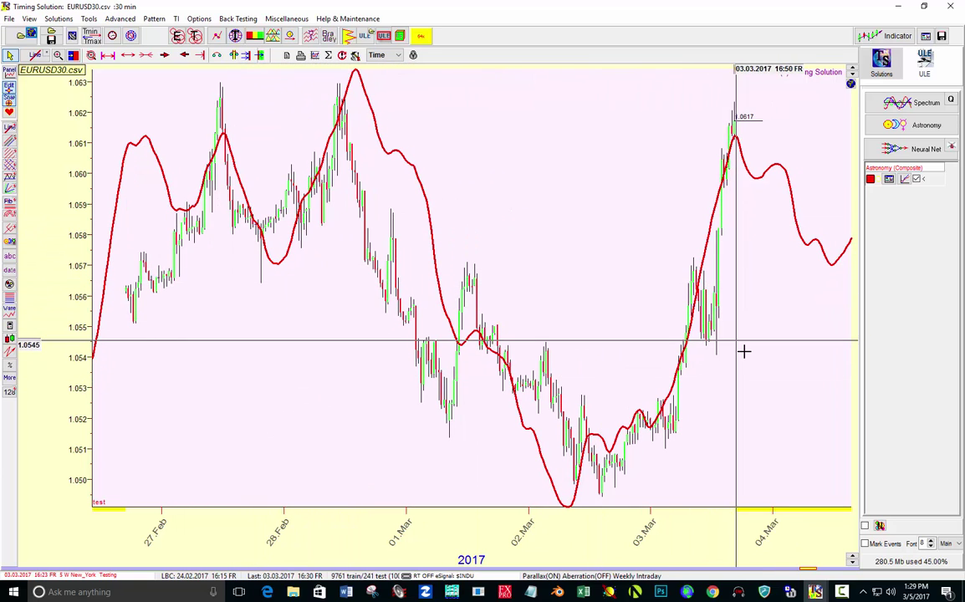
{"action": "left_click_drag", "start_coordinate": [743, 351], "coordinate": [73, 347]}
{"action": "left_click_drag", "start_coordinate": [263, 355], "coordinate": [128, 363]}
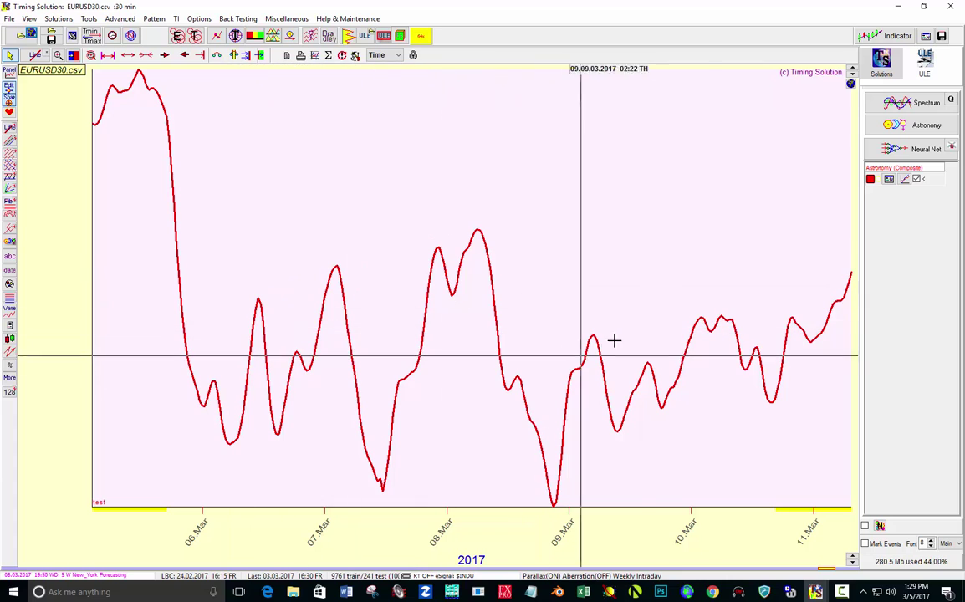
{"action": "scroll", "coordinate": [606, 327], "scroll_direction": "down", "scroll_amount": 2}
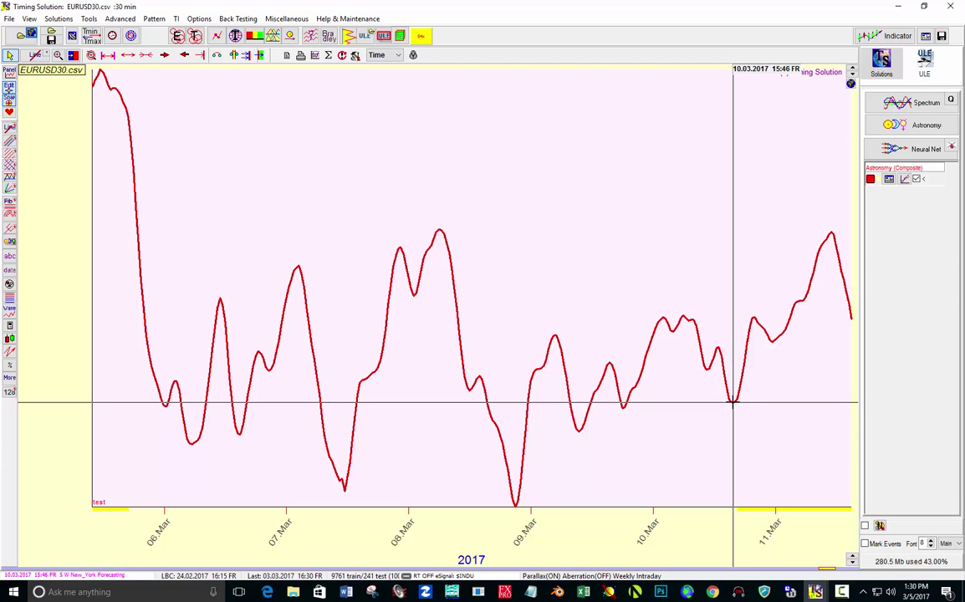
- Place date marks at 05.03.2017 17:20, 08.03.2017 06:14 and 08.03.2017 21:01
{"action": "left_click", "coordinate": [9, 269]}
{"action": "left_click_drag", "start_coordinate": [134, 323], "coordinate": [130, 360]}
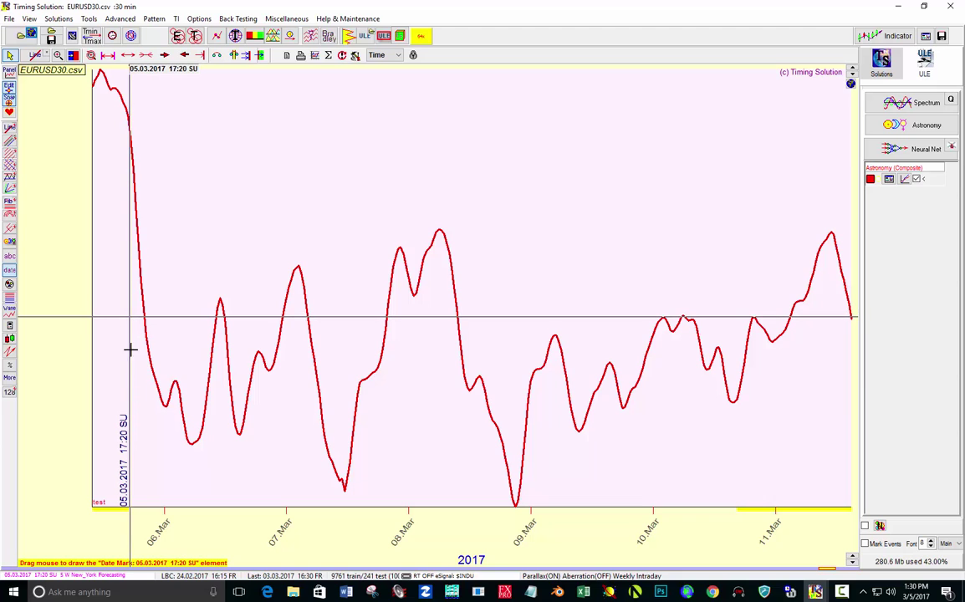
{"action": "left_click", "coordinate": [41, 381]}
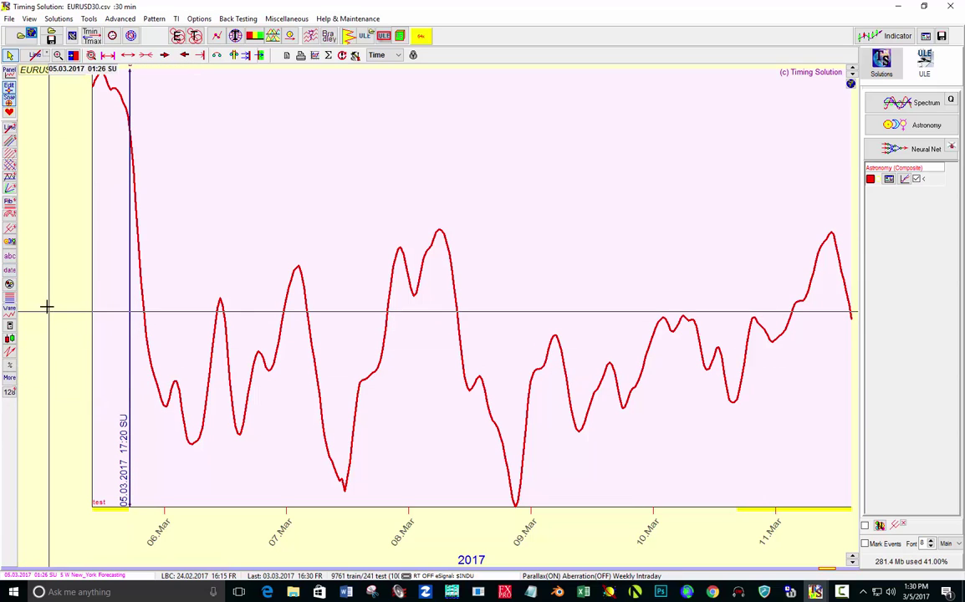
{"action": "left_click", "coordinate": [9, 269]}
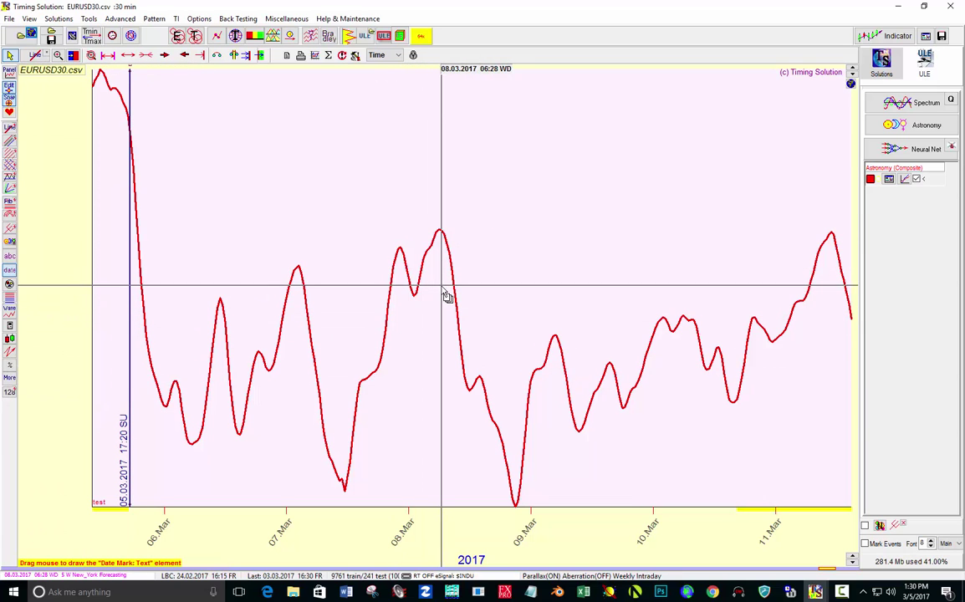
{"action": "left_click_drag", "start_coordinate": [445, 297], "coordinate": [439, 287]}
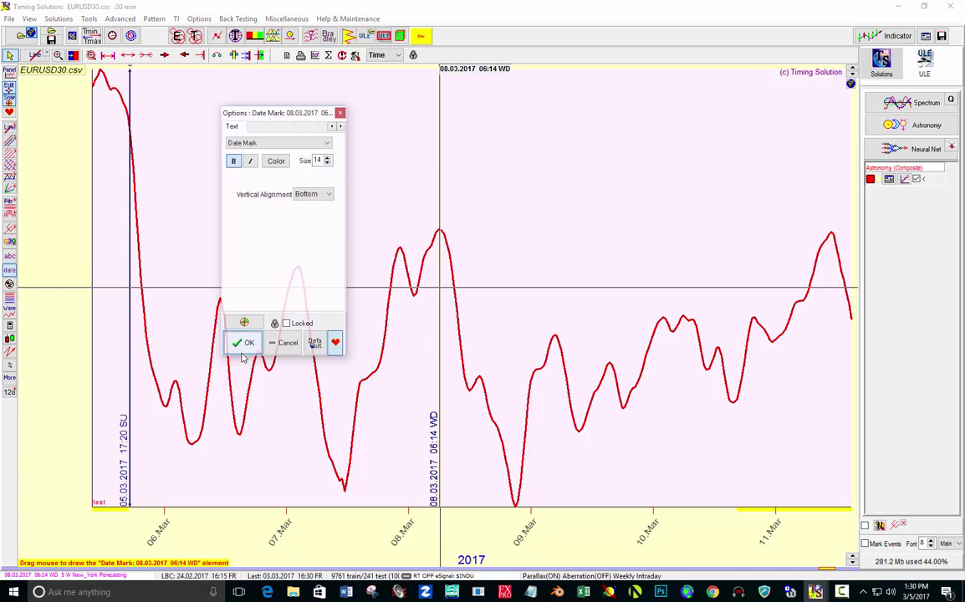
{"action": "left_click", "coordinate": [243, 341]}
{"action": "left_click", "coordinate": [9, 269]}
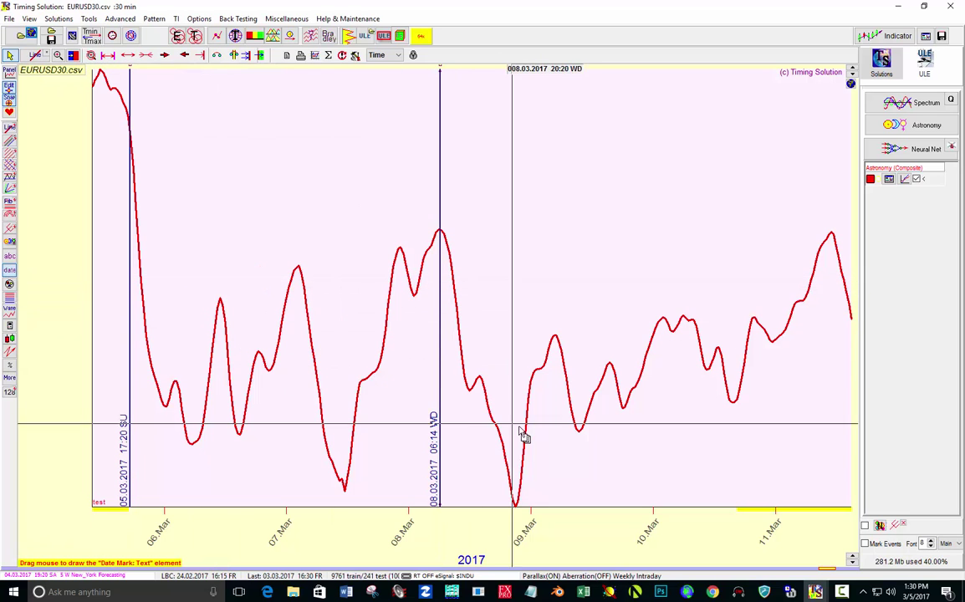
{"action": "left_click", "coordinate": [520, 453]}
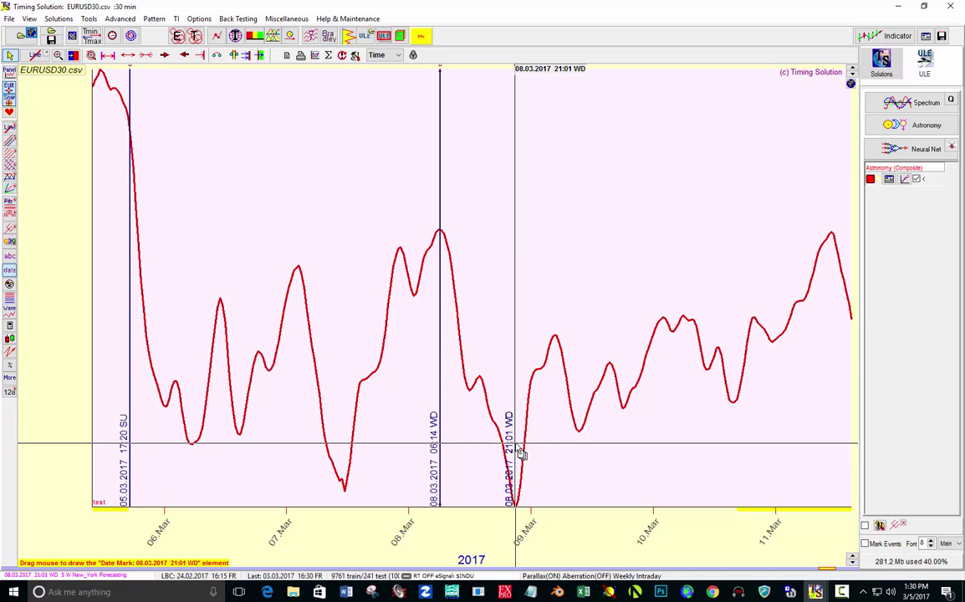
{"action": "left_click", "coordinate": [394, 365]}
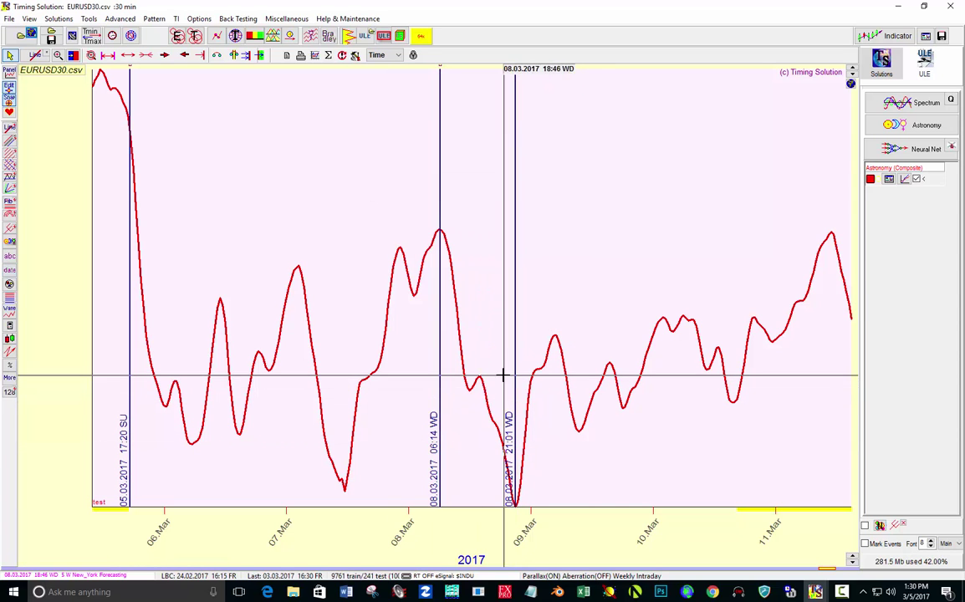